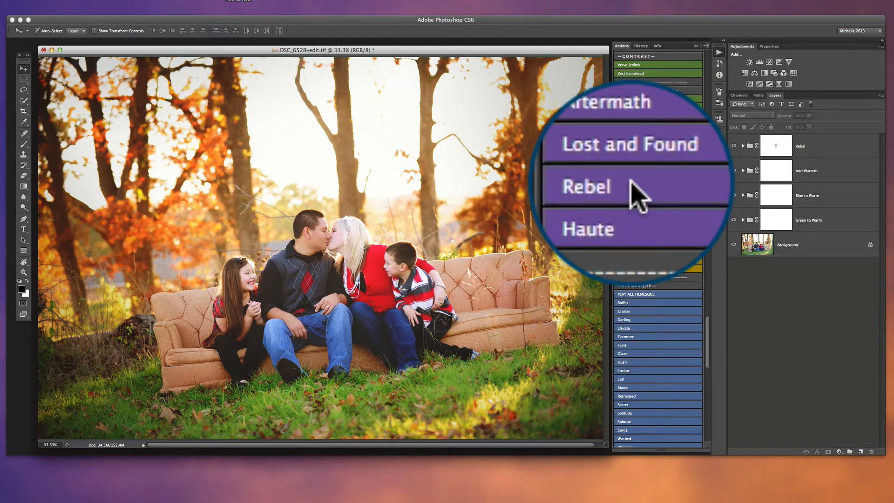
# View the original photo alone, and delete the Rebel, Add Warmth, Blue to Warm and Green to Warm groups
pyautogui.keyDown('alt'); pyautogui.click(735, 246); pyautogui.keyUp('alt')
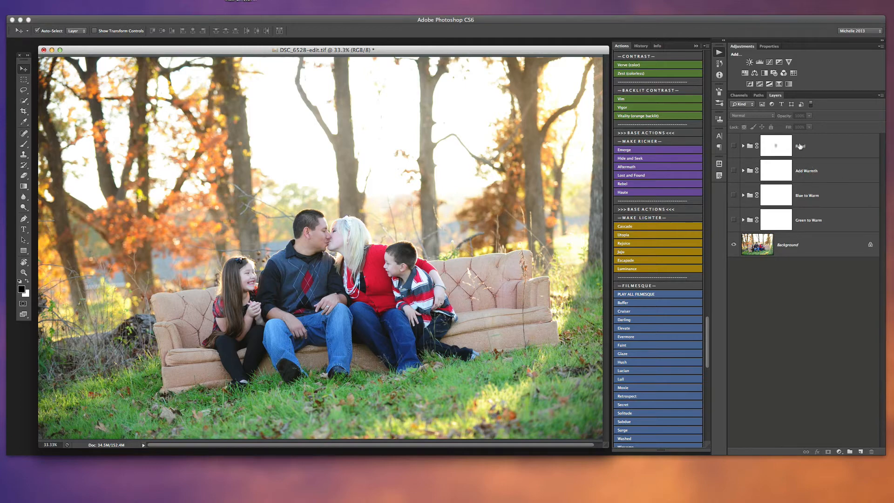
pyautogui.click(827, 149)
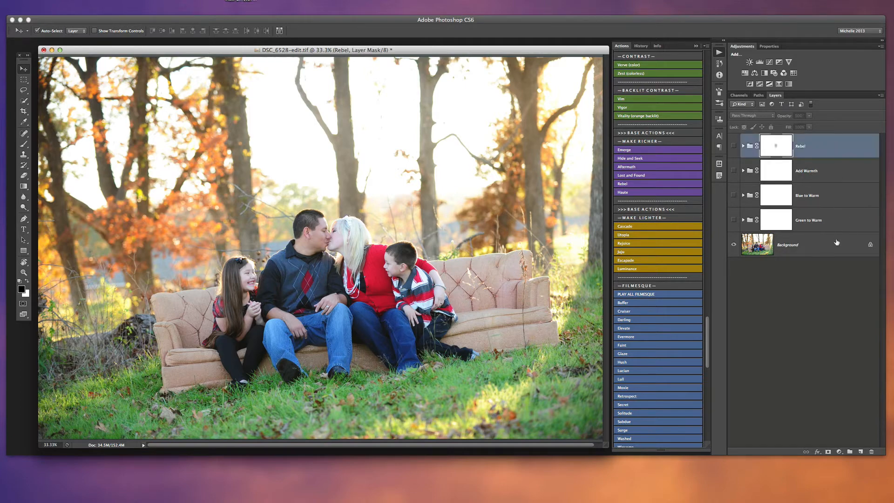
pyautogui.keyDown('shift'); pyautogui.click(833, 223); pyautogui.keyUp('shift')
pyautogui.moveTo(854, 221); pyautogui.dragTo(873, 452)
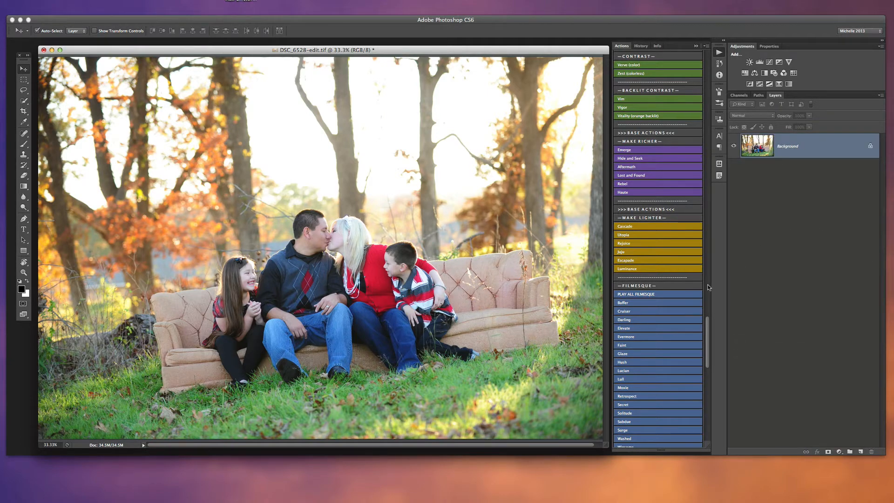
# Run the Green to Warm and Blue to Warm white balance actions on the family photo
pyautogui.scroll(5, 692, 256)
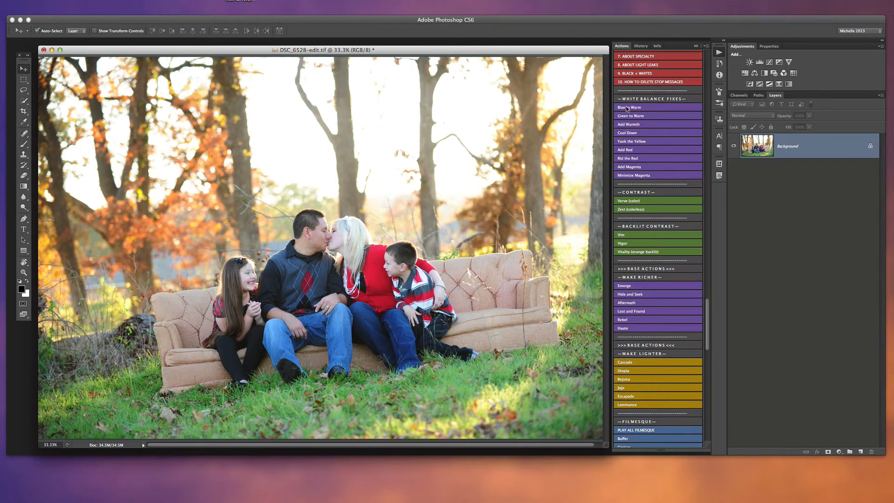
pyautogui.click(632, 117)
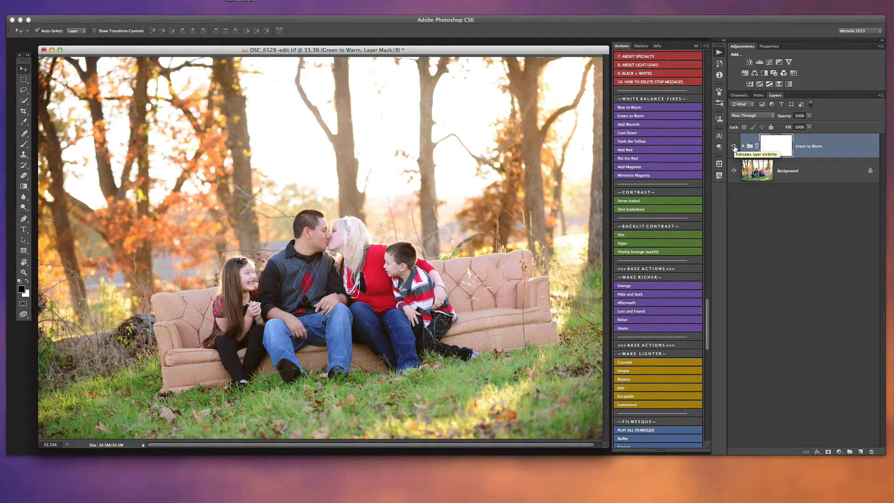
pyautogui.click(635, 108)
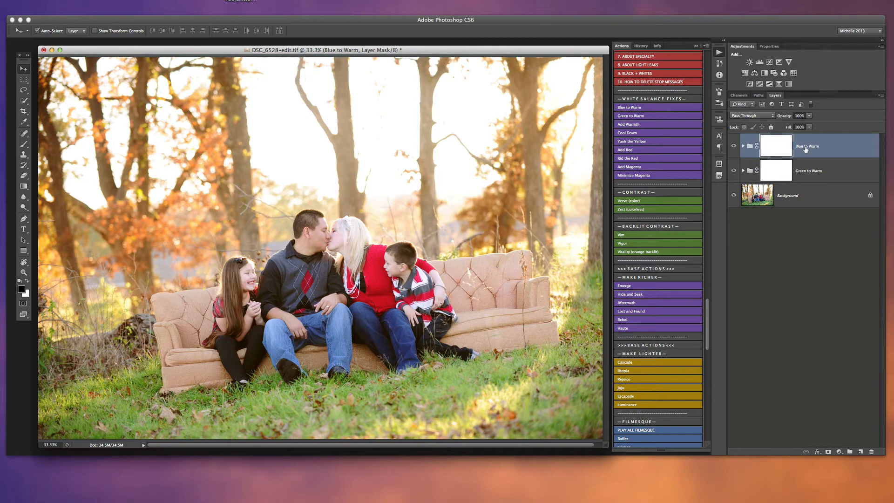
# Run the Add Warmth action and lower its group opacity to 24%
pyautogui.click(626, 125)
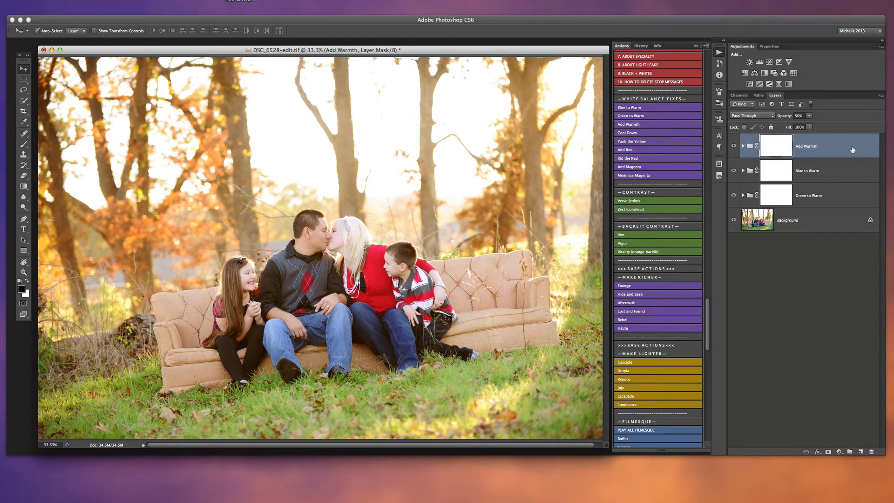
pyautogui.click(809, 115)
pyautogui.moveTo(809, 124); pyautogui.dragTo(802, 125)
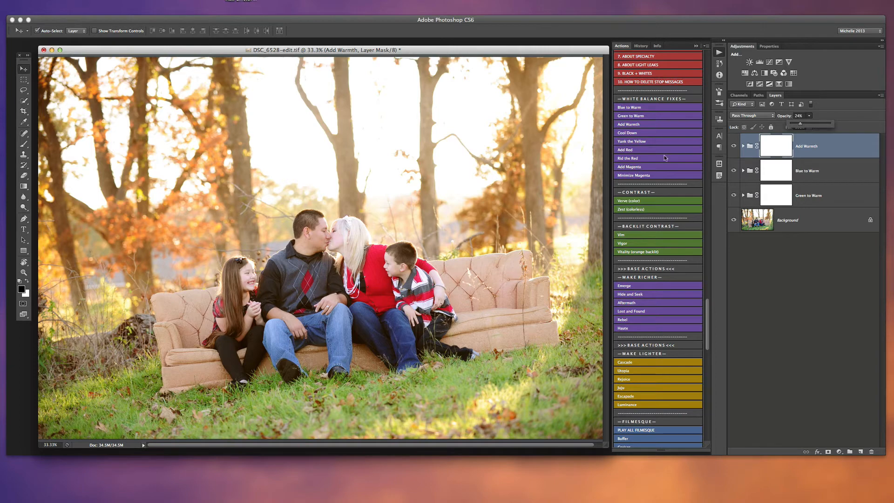
# Run the Rebel base action from the Make Richer set and continue past its instruction message
pyautogui.scroll(-3, 669, 155)
pyautogui.scroll(-5, 668, 149)
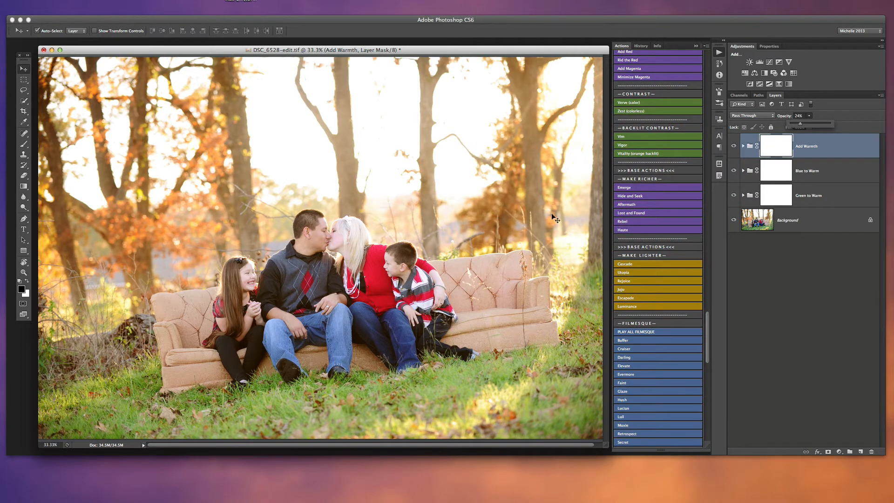
pyautogui.click(624, 222)
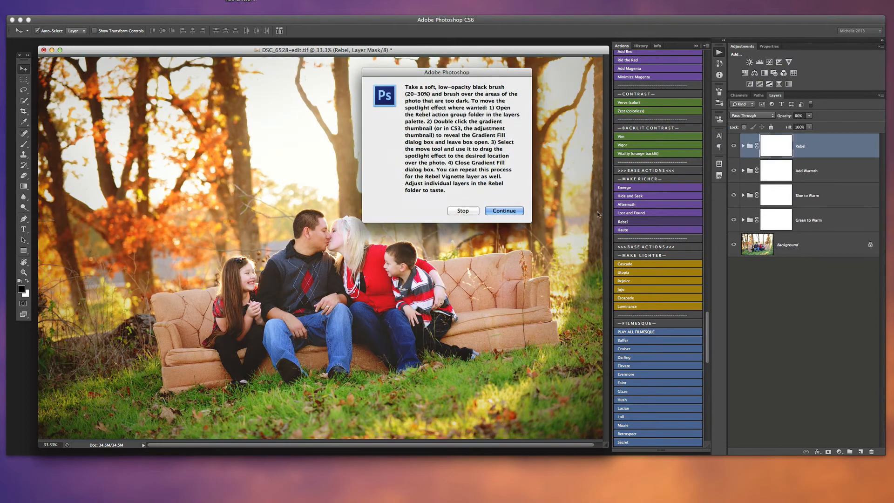
pyautogui.click(499, 213)
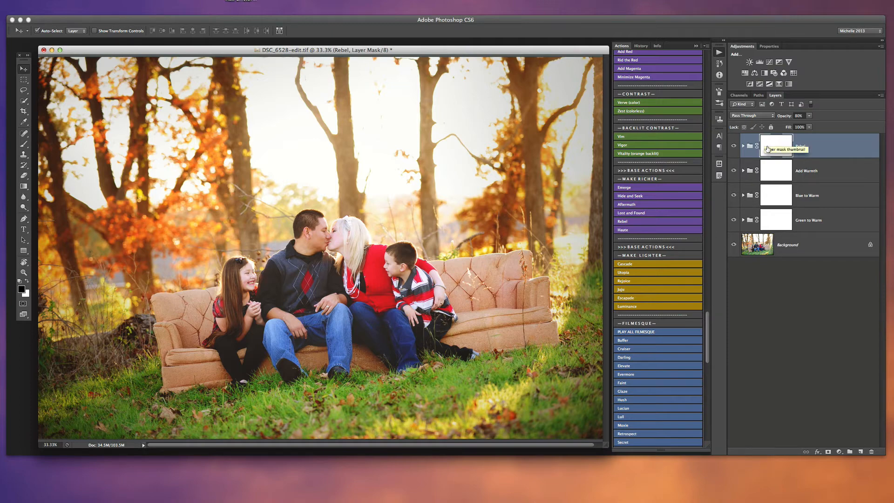
# Compare the photo with and without the Rebel group
pyautogui.click(733, 146)
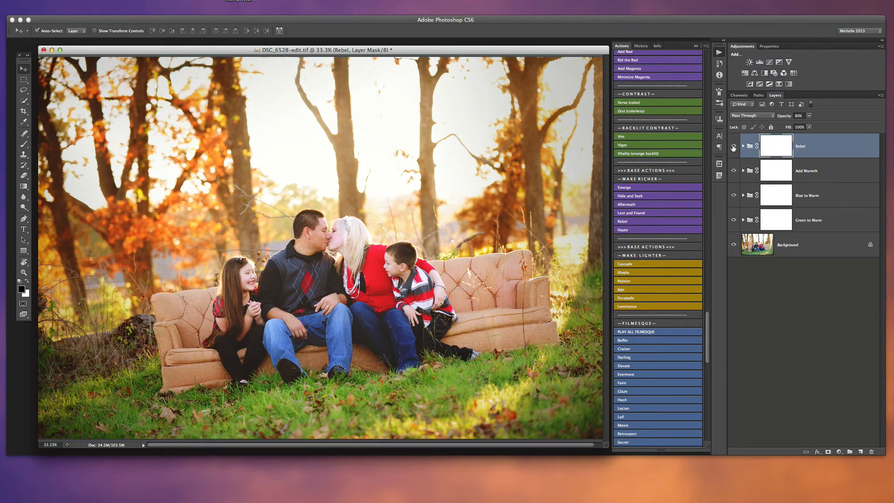
pyautogui.click(733, 146)
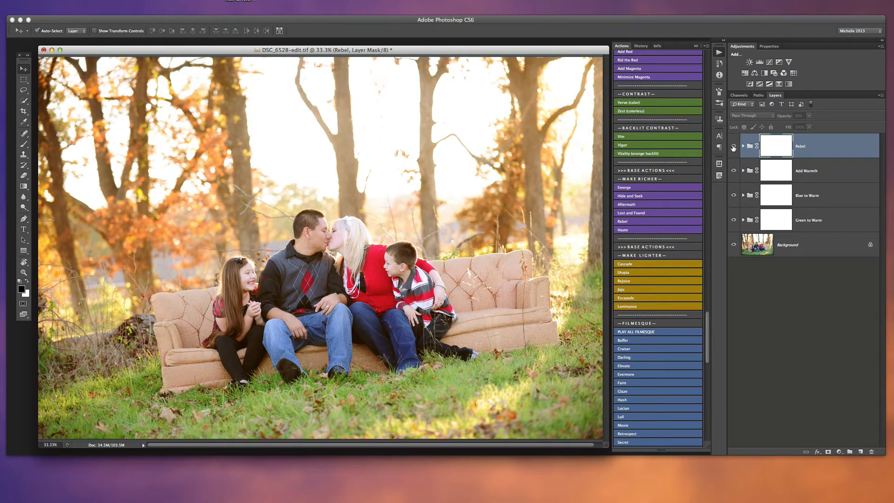
pyautogui.click(733, 146)
pyautogui.click(733, 146)
pyautogui.click(733, 147)
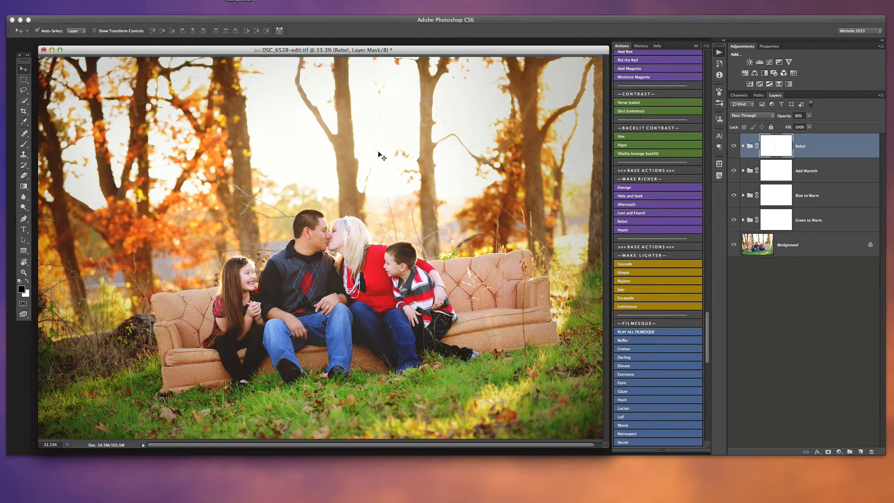
# Paint black on the Rebel group's mask over the father's head using a 300-pixel brush at 30% opacity
pyautogui.press('b')
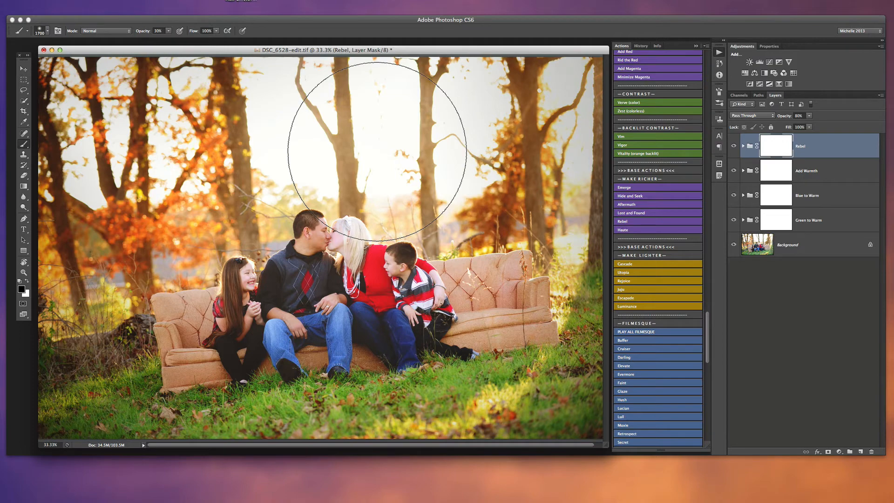
pyautogui.press('[')
pyautogui.press('[')
pyautogui.press('[')
pyautogui.press('[')
pyautogui.press('[')
pyautogui.press('[')
pyautogui.press('[')
pyautogui.press('[')
pyautogui.press('[')
pyautogui.press('[')
pyautogui.press('[')
pyautogui.press('[')
pyautogui.press('[')
pyautogui.press('[')
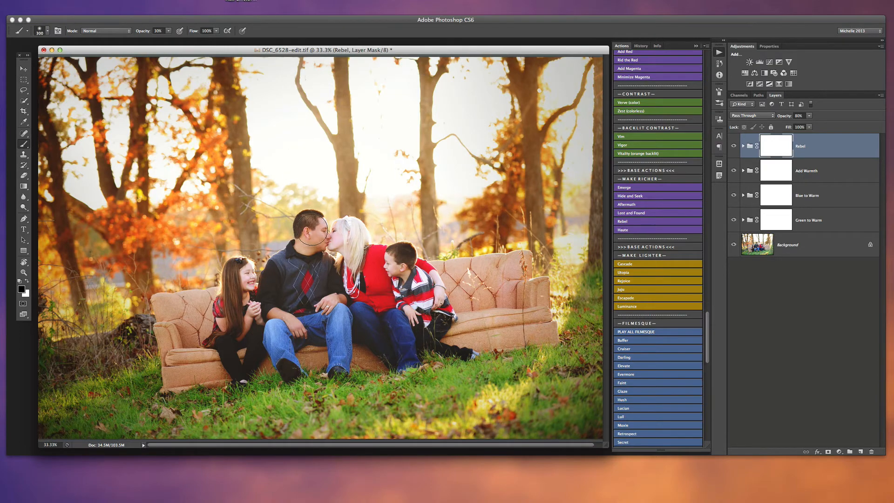
pyautogui.moveTo(311, 229); pyautogui.dragTo(313, 225)
# Expand the Rebel group and compare the photo with and without the Rebel Deep+Dark layer
pyautogui.click(743, 146)
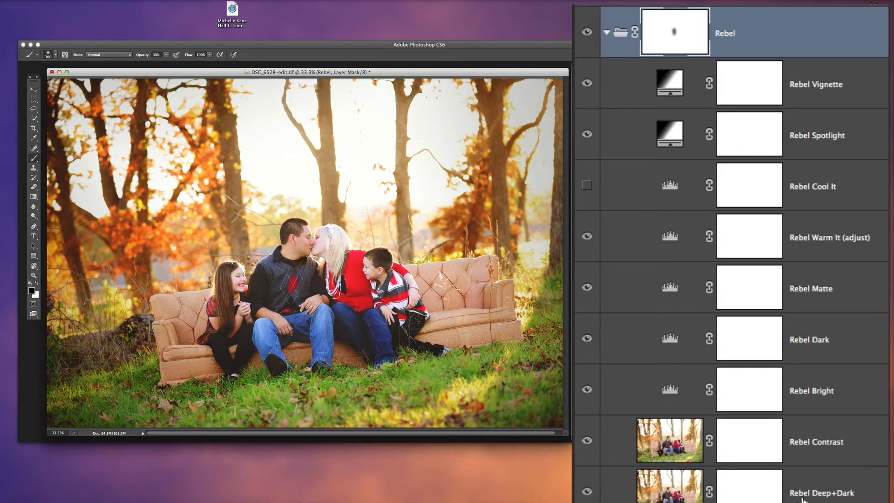
pyautogui.click(587, 493)
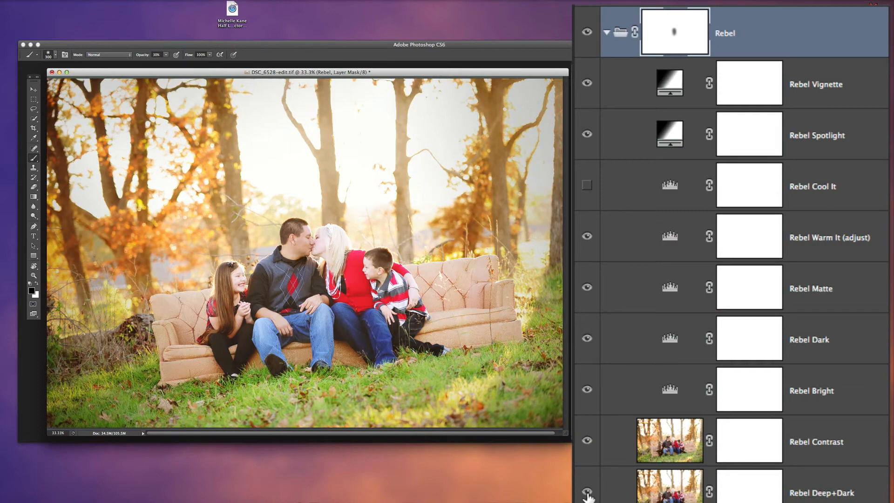
pyautogui.click(587, 493)
pyautogui.click(587, 492)
pyautogui.click(587, 492)
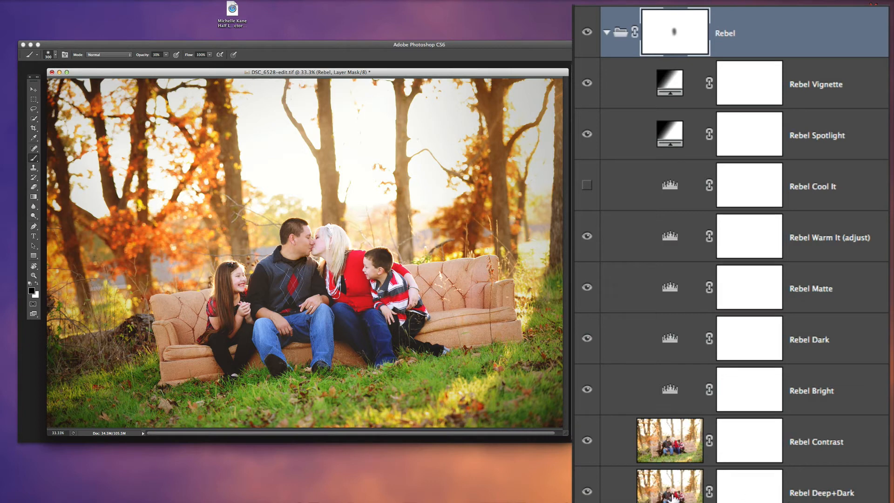
# Duplicate the Rebel Deep+Dark layer and compare the photo with and without the copy
pyautogui.click(679, 499)
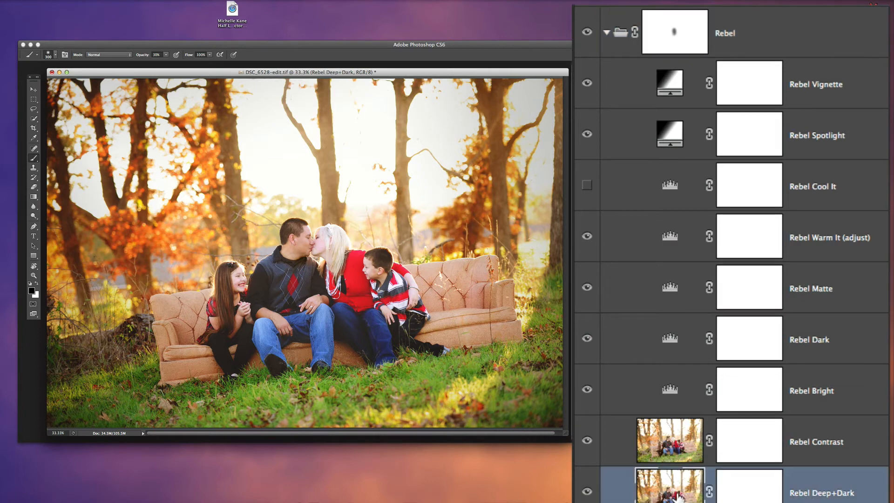
pyautogui.press('super+j')
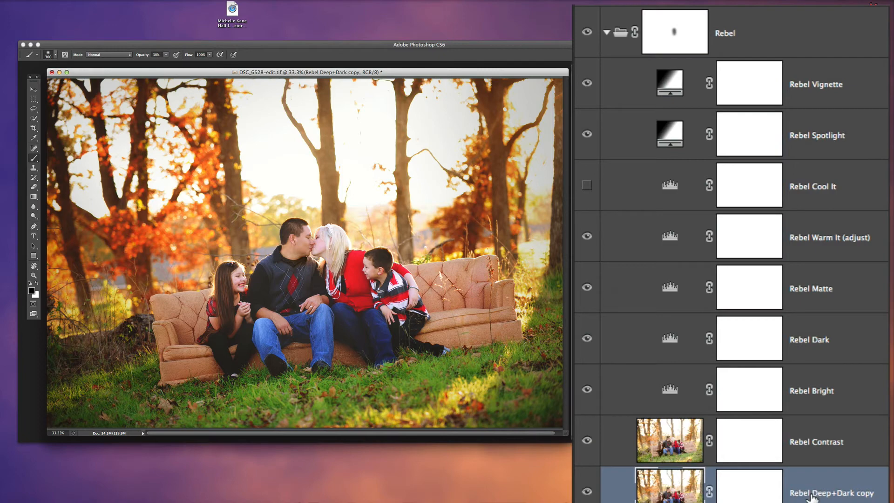
pyautogui.click(588, 492)
pyautogui.click(587, 492)
pyautogui.click(588, 492)
pyautogui.click(588, 492)
pyautogui.click(587, 492)
pyautogui.click(587, 491)
# Paint black on the Rebel Deep+Dark copy's mask over the family, using a larger brush at 20% opacity
pyautogui.click(755, 495)
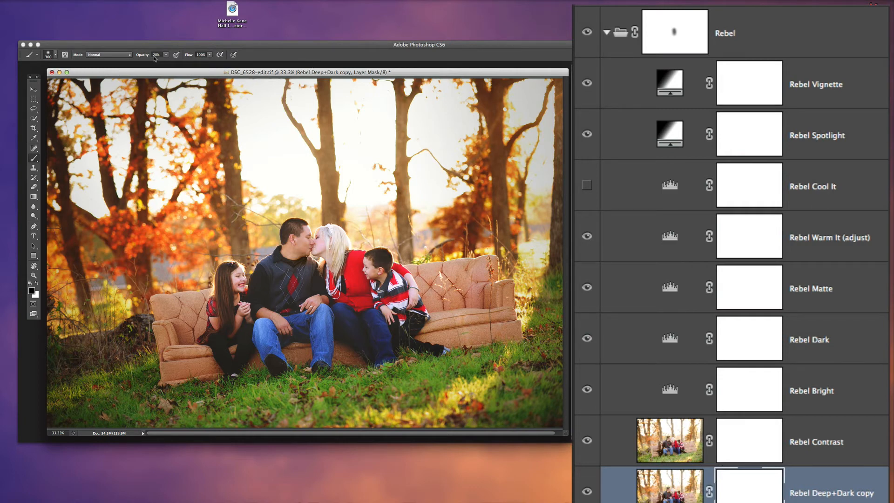
pyautogui.press(']')
pyautogui.press(']')
pyautogui.press(']')
pyautogui.press(']')
pyautogui.press(']')
pyautogui.moveTo(308, 256)
pyautogui.mouseDown()
pyautogui.moveTo(287, 295)
pyautogui.moveTo(264, 296)
pyautogui.moveTo(233, 321)
pyautogui.moveTo(327, 329)
pyautogui.moveTo(373, 299)
pyautogui.moveTo(405, 317)
pyautogui.moveTo(349, 280)
pyautogui.moveTo(186, 298)
pyautogui.moveTo(269, 328)
pyautogui.moveTo(382, 304)
pyautogui.moveTo(317, 293)
pyautogui.moveTo(279, 239)
pyautogui.moveTo(326, 242)
pyautogui.mouseUp()
# Enlarge the brush to 1600 and soften the copy's effect over the family, foreground grass and upper-left trees
pyautogui.press(']')
pyautogui.press(']')
pyautogui.press(']')
pyautogui.press(']')
pyautogui.press(']')
pyautogui.press(']')
pyautogui.press(']')
pyautogui.press(']')
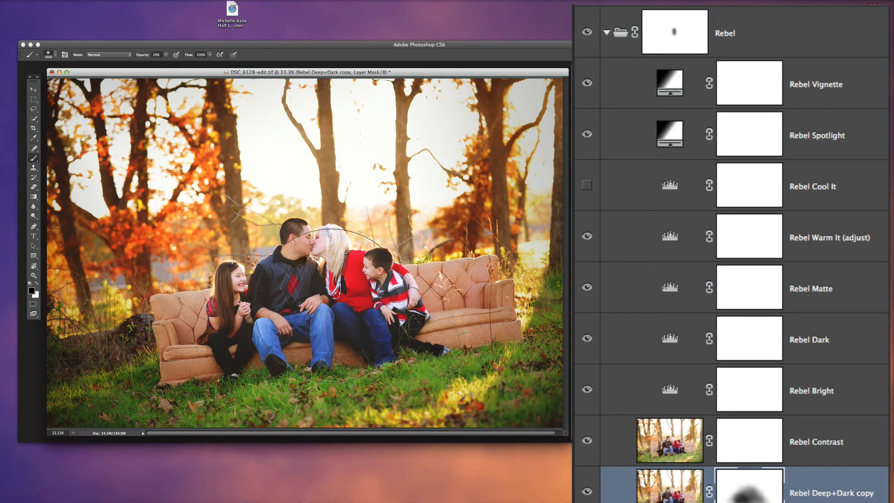
pyautogui.moveTo(333, 305)
pyautogui.mouseDown()
pyautogui.moveTo(388, 306)
pyautogui.moveTo(287, 334)
pyautogui.moveTo(188, 318)
pyautogui.moveTo(412, 309)
pyautogui.moveTo(425, 334)
pyautogui.moveTo(369, 337)
pyautogui.moveTo(451, 325)
pyautogui.moveTo(430, 333)
pyautogui.moveTo(269, 322)
pyautogui.moveTo(194, 308)
pyautogui.moveTo(393, 302)
pyautogui.moveTo(334, 241)
pyautogui.moveTo(274, 251)
pyautogui.moveTo(479, 386)
pyautogui.mouseUp()
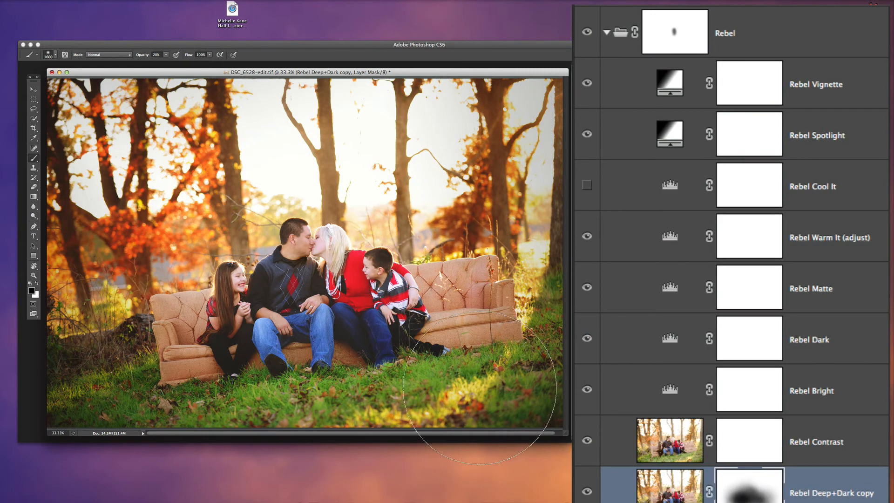
pyautogui.moveTo(61, 110)
pyautogui.mouseDown()
pyautogui.moveTo(69, 204)
pyautogui.moveTo(100, 138)
pyautogui.moveTo(86, 98)
pyautogui.mouseUp()
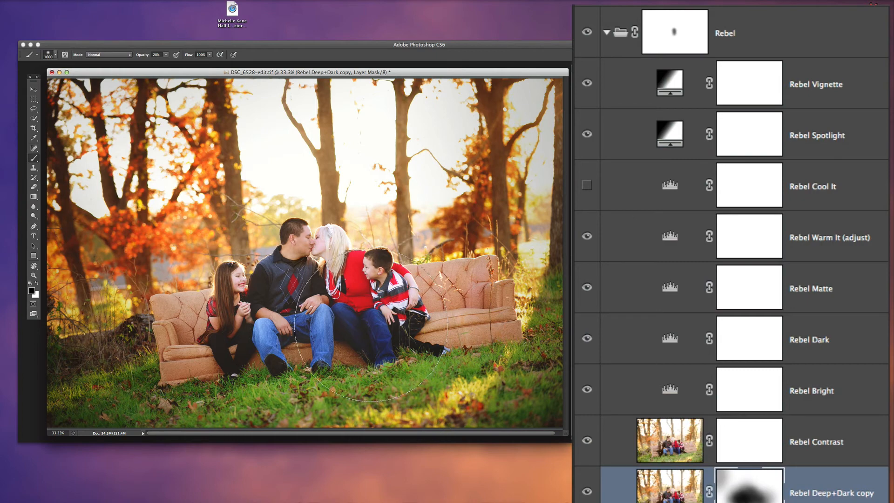
# Compare the photo with and without the masked Rebel Deep+Dark copy
pyautogui.click(586, 492)
pyautogui.click(586, 492)
pyautogui.click(587, 492)
pyautogui.click(587, 492)
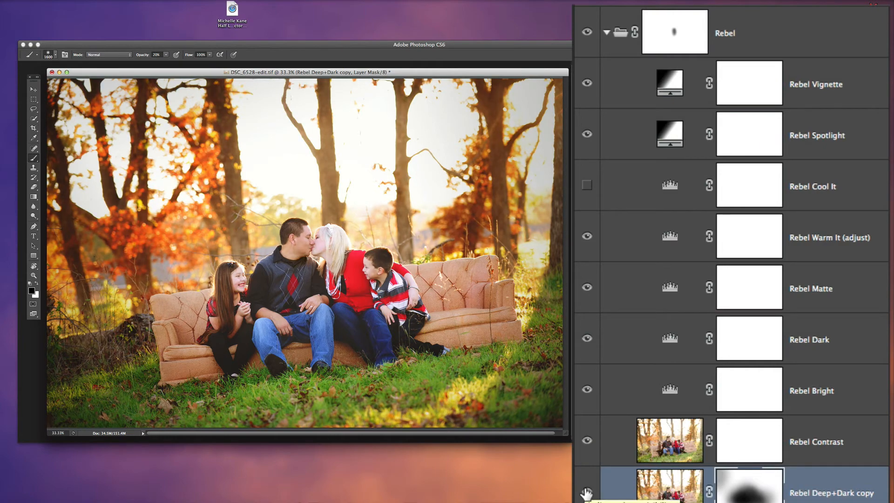
pyautogui.click(586, 492)
pyautogui.click(586, 492)
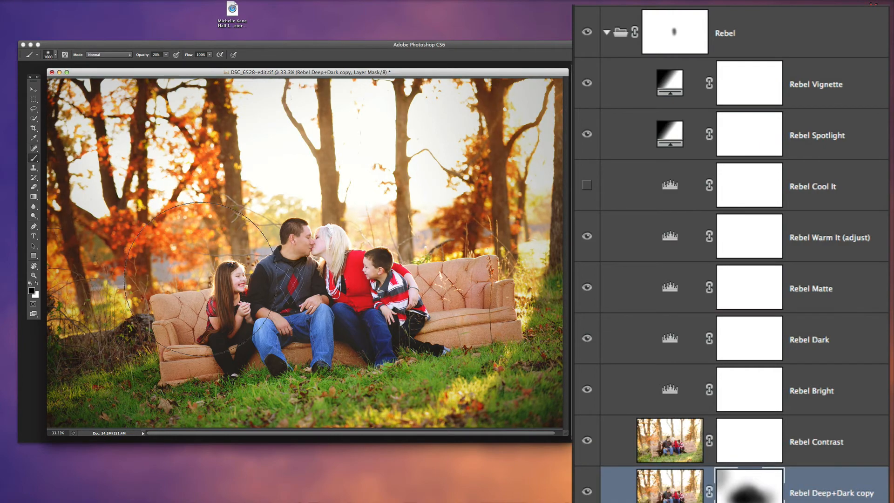
# Check the individual effects of the Rebel Contrast and Rebel Bright layers by hiding and showing each
pyautogui.click(588, 442)
pyautogui.click(587, 443)
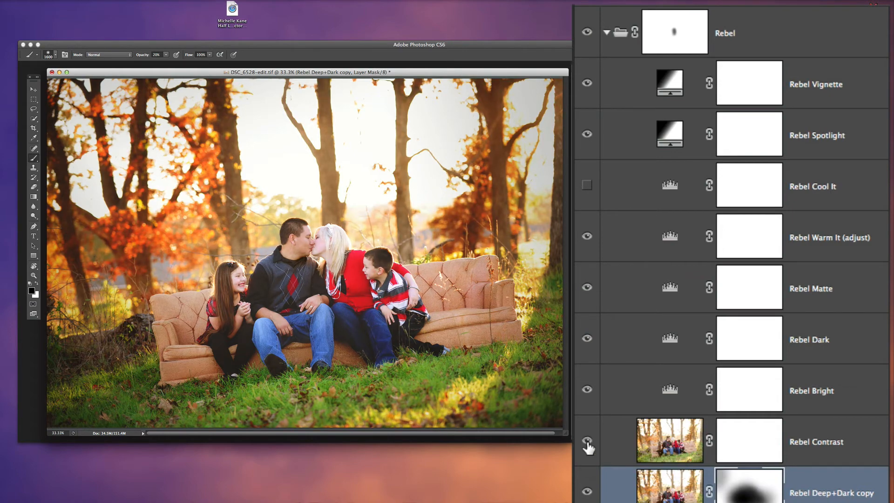
pyautogui.click(588, 444)
pyautogui.click(588, 443)
pyautogui.click(587, 390)
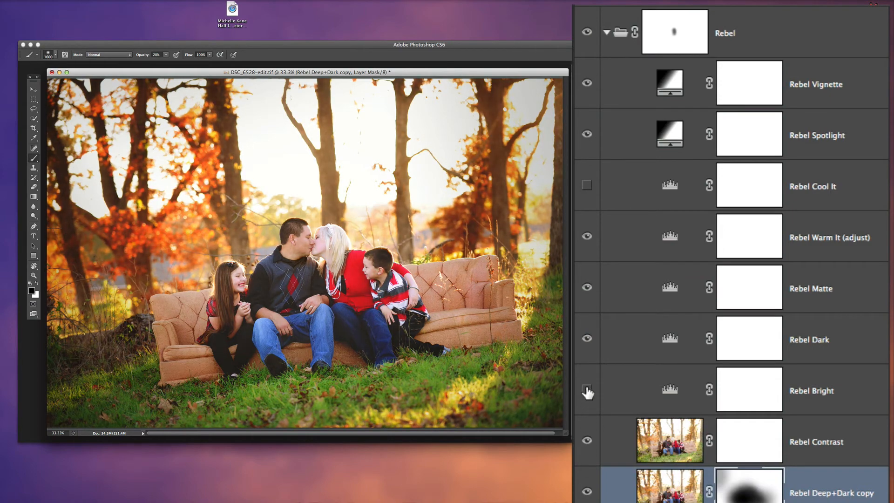
pyautogui.click(587, 391)
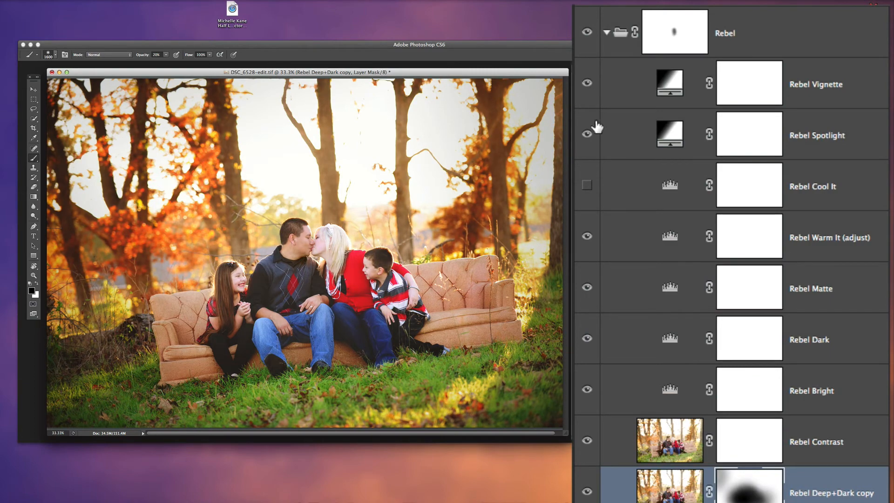
# Check the individual effects of the Rebel Spotlight and Rebel Vignette layers by hiding and showing each
pyautogui.click(582, 135)
pyautogui.click(583, 135)
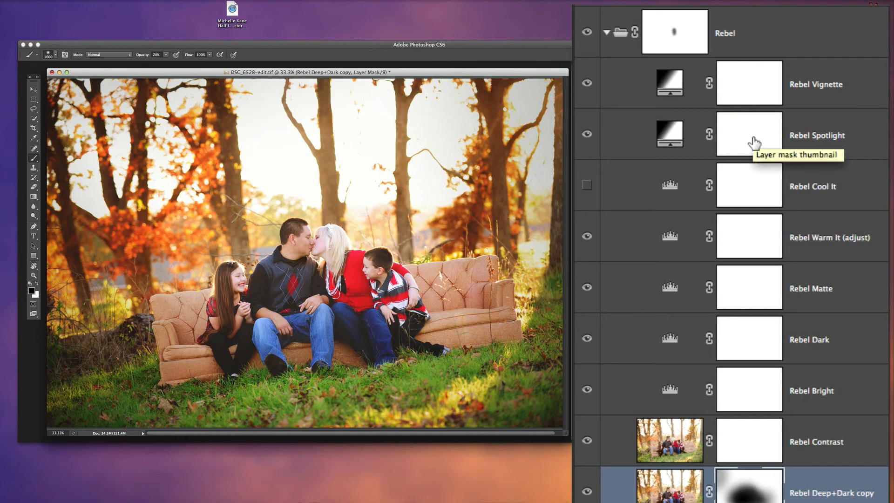
pyautogui.click(586, 85)
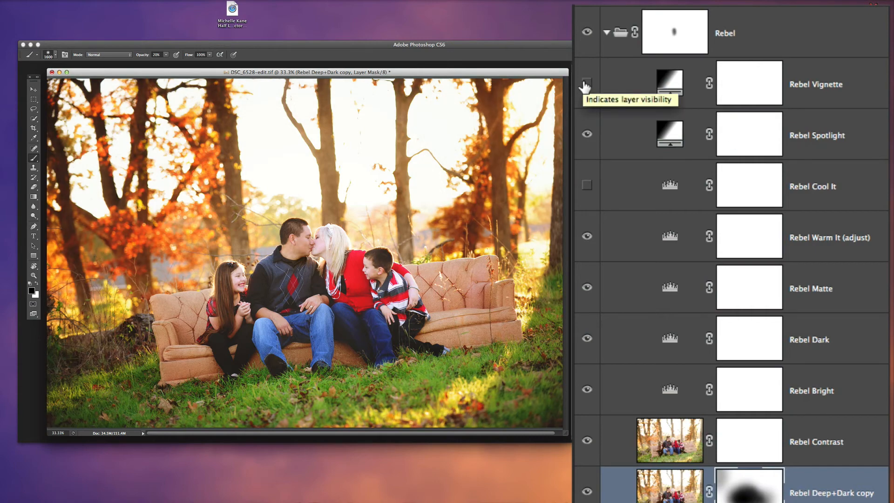
pyautogui.click(586, 84)
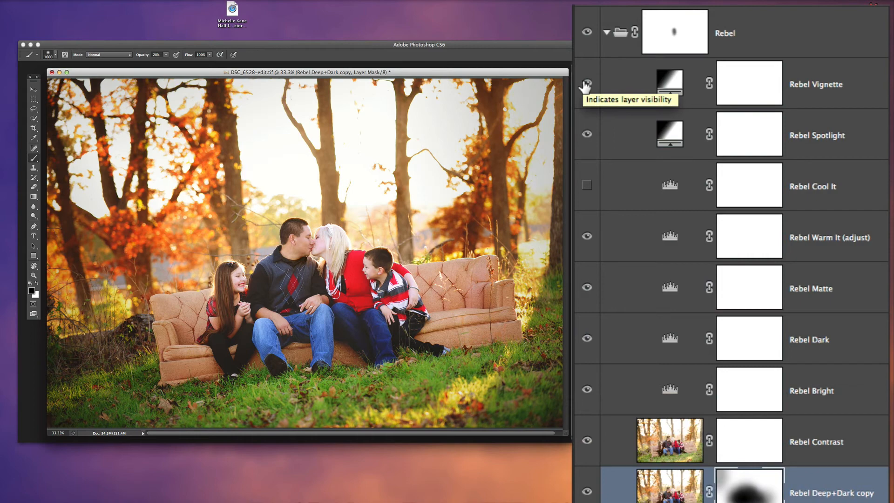
pyautogui.click(585, 84)
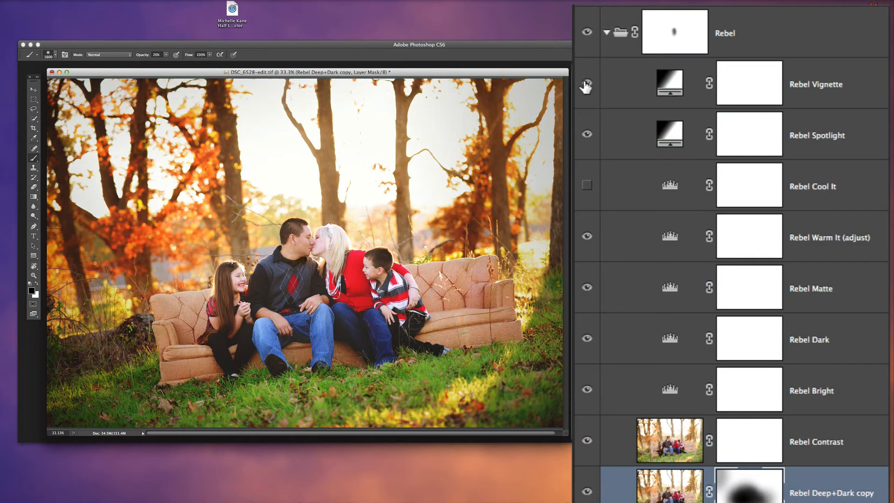
pyautogui.click(585, 85)
pyautogui.click(586, 87)
pyautogui.click(587, 135)
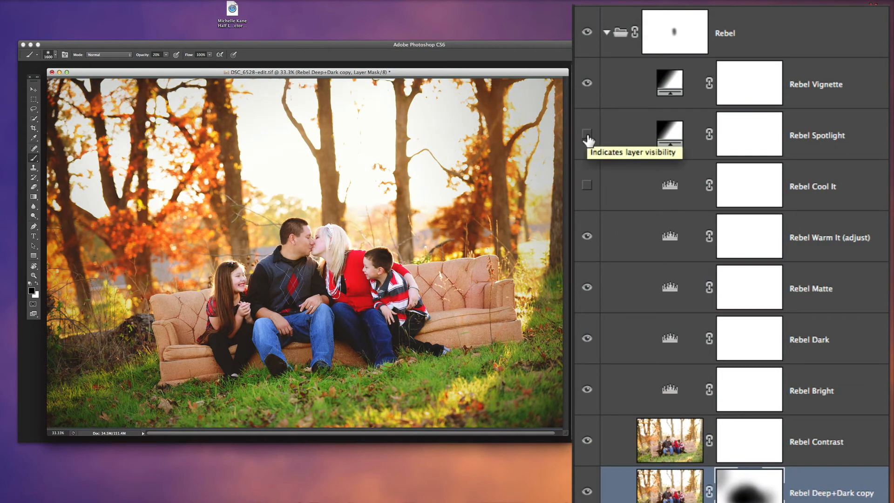
pyautogui.click(587, 135)
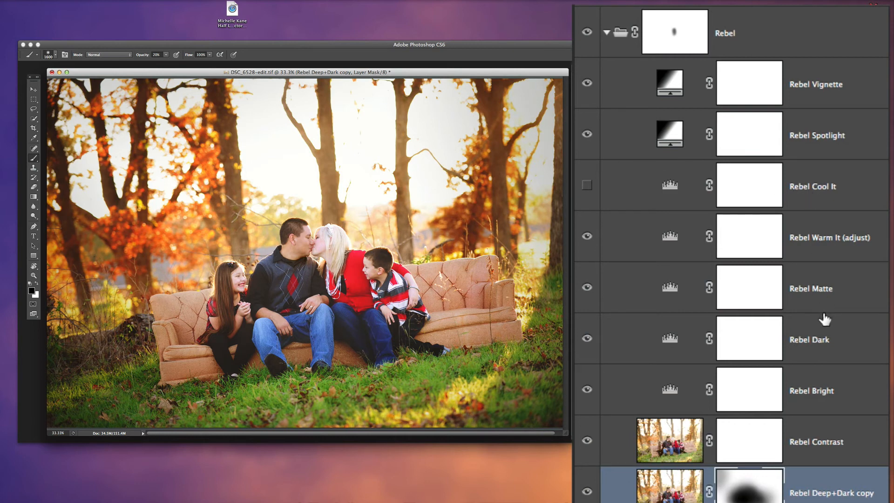
# Duplicate the Rebel Contrast layer and compare the photo with and without the copy
pyautogui.click(674, 445)
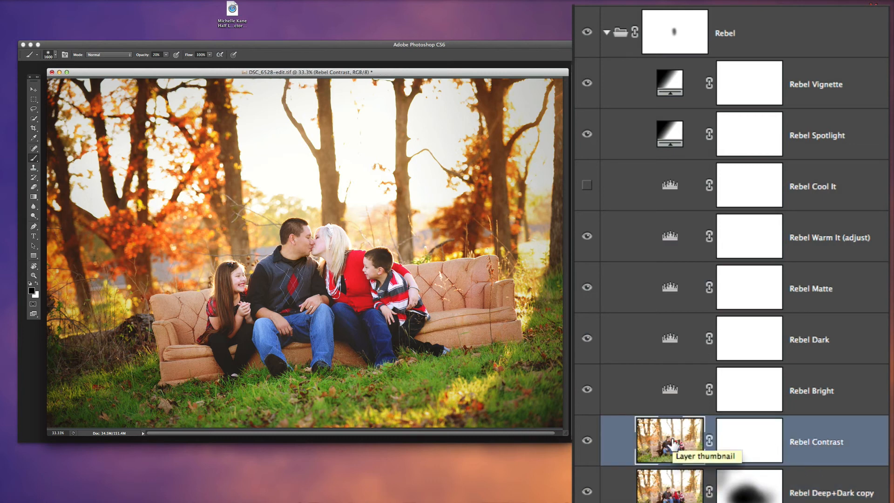
pyautogui.moveTo(673, 445); pyautogui.dragTo(673, 446)
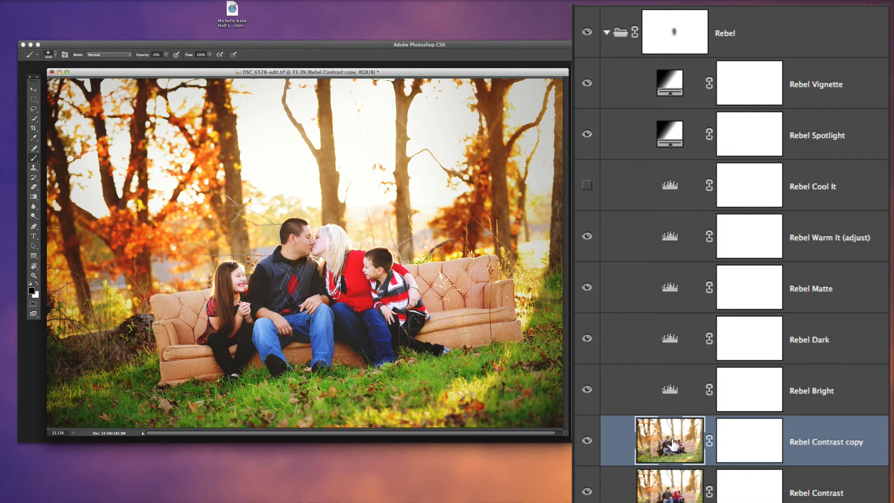
pyautogui.click(586, 440)
pyautogui.click(586, 442)
pyautogui.click(587, 443)
pyautogui.click(587, 442)
pyautogui.click(587, 442)
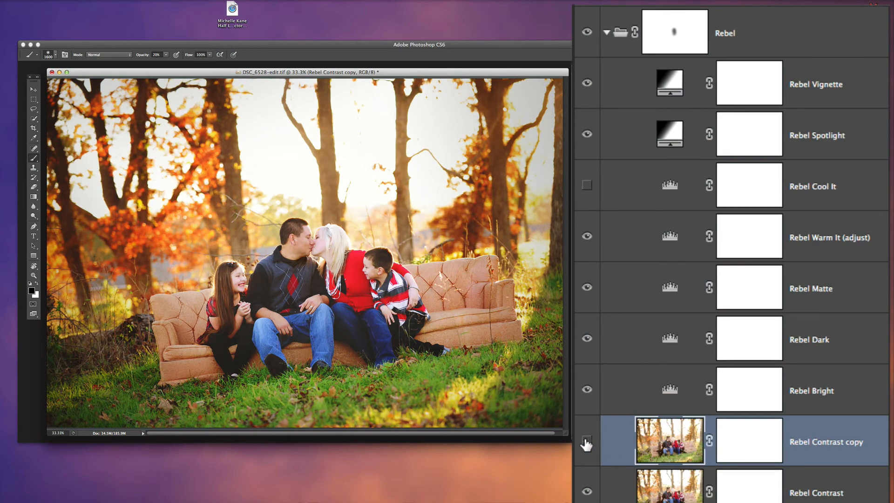
pyautogui.click(587, 443)
# Invert the Rebel Contrast copy's mask to black and paint white over the family and sofa with a 1500 brush at 20% opacity
pyautogui.click(746, 446)
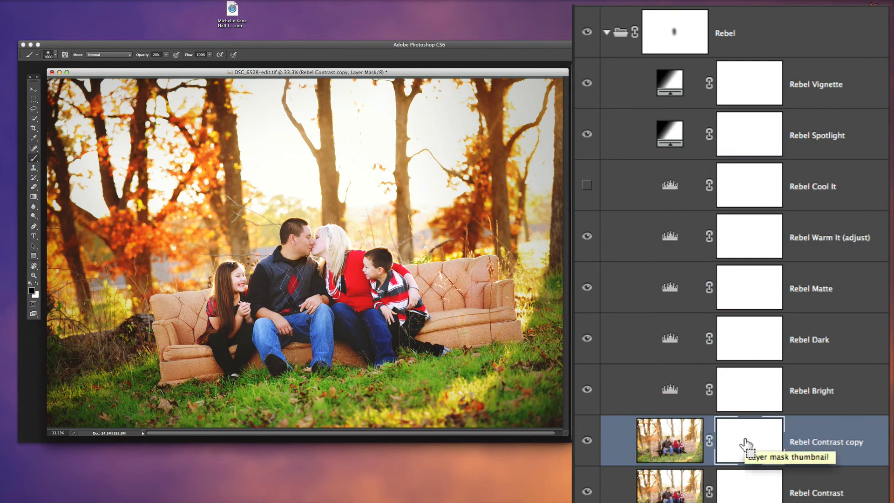
pyautogui.press('super+i')
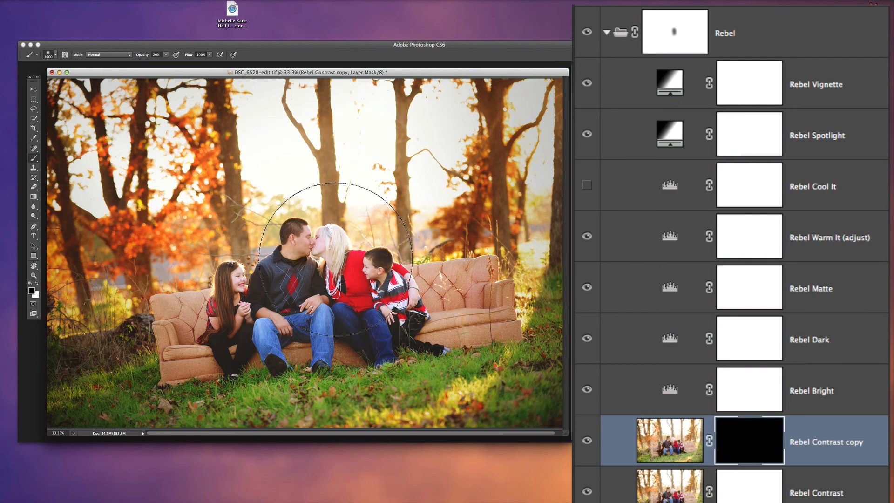
pyautogui.press('x')
pyautogui.press('[')
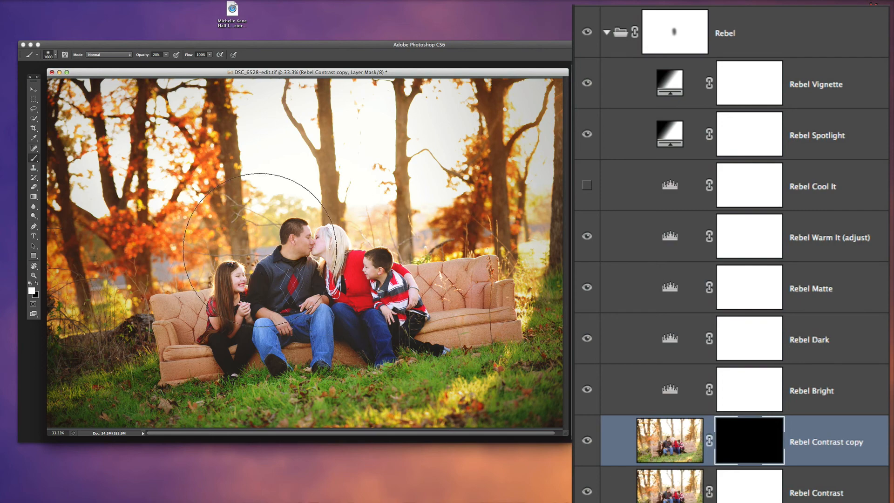
pyautogui.moveTo(240, 284)
pyautogui.mouseDown()
pyautogui.moveTo(382, 298)
pyautogui.moveTo(229, 312)
pyautogui.moveTo(298, 302)
pyautogui.mouseUp()
pyautogui.moveTo(226, 242); pyautogui.dragTo(220, 221)
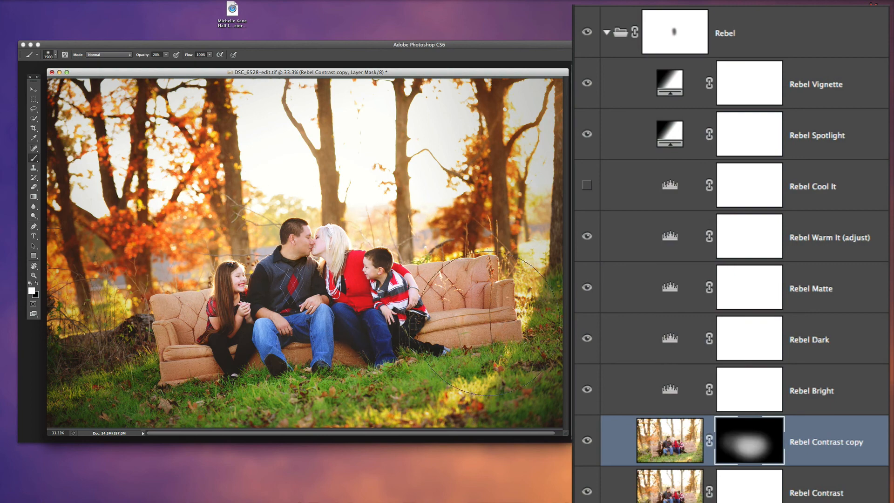
pyautogui.moveTo(469, 271)
pyautogui.mouseDown()
pyautogui.moveTo(410, 317)
pyautogui.moveTo(296, 351)
pyautogui.mouseUp()
pyautogui.moveTo(428, 331); pyautogui.dragTo(411, 303)
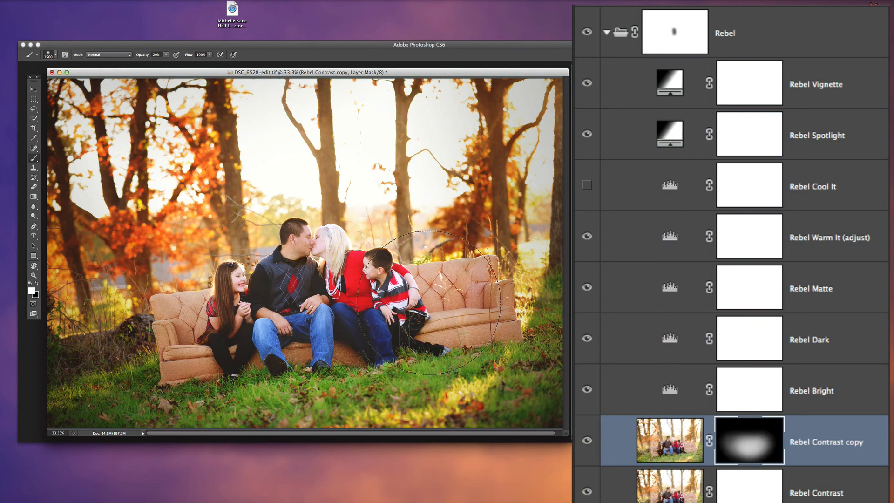
pyautogui.click(299, 237)
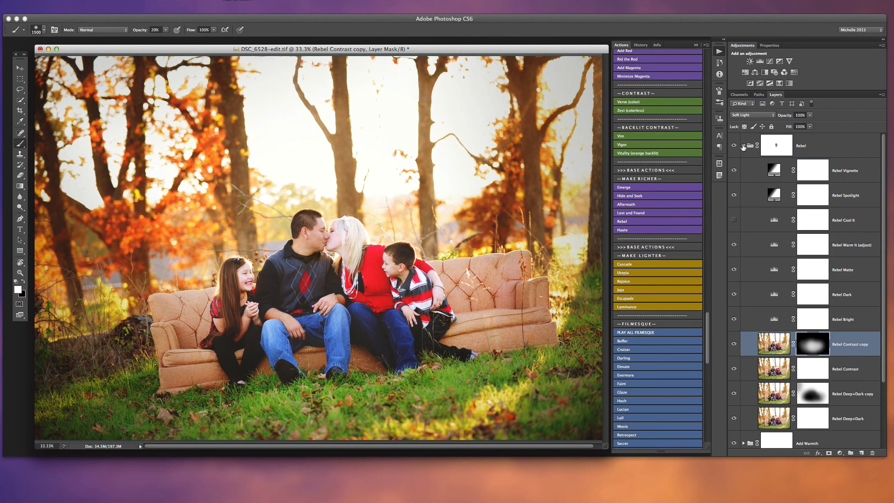
# Collapse the Rebel group and compare the finished edit with the original Background photo
pyautogui.click(743, 145)
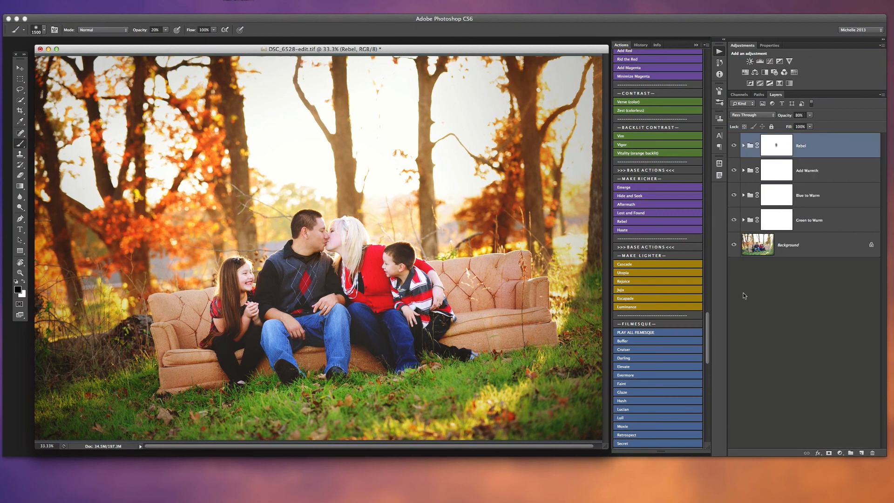
pyautogui.keyDown('alt'); pyautogui.click(733, 244); pyautogui.keyUp('alt')
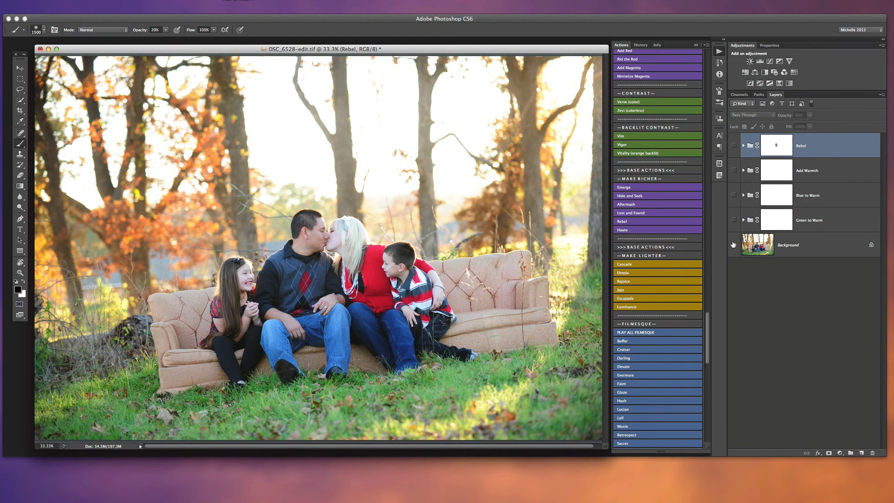
pyautogui.keyDown('alt'); pyautogui.click(733, 244); pyautogui.keyUp('alt')
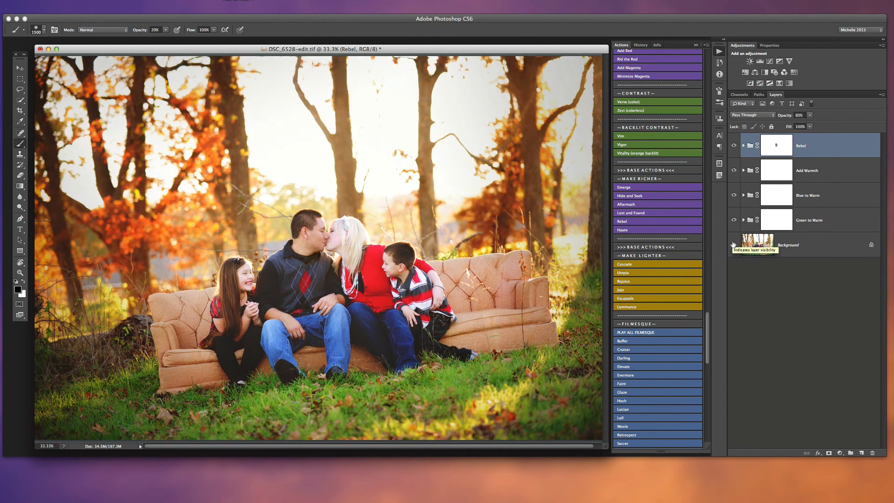